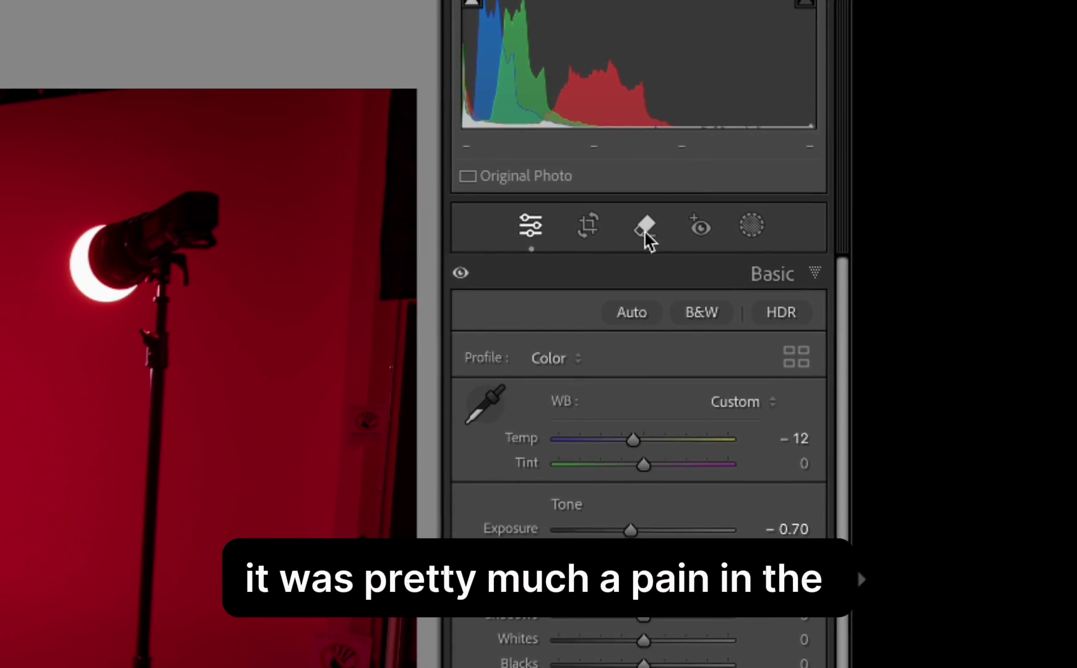
- Select the Remove tool with Generative AI on, Size 20 and Opacity 100
left_click(648, 228)
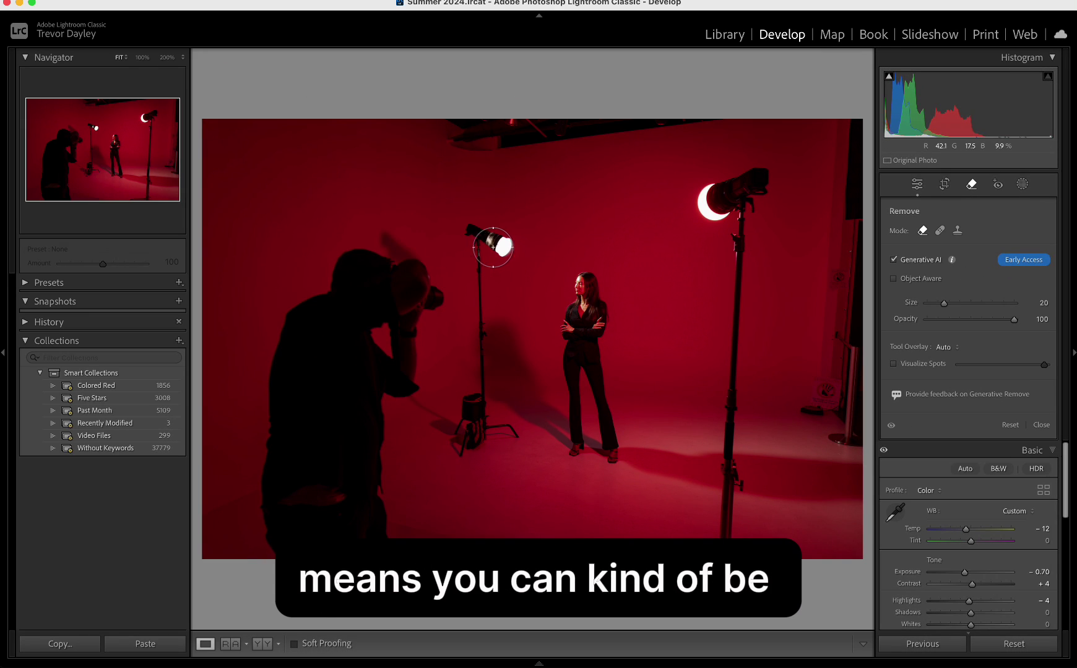
- Paint the removal mask over the photographer, both light stands and the strip along the top
mouse_move(502, 246)
left_mouse_down()
mouse_move(477, 233)
mouse_move(483, 374)
mouse_move(457, 443)
mouse_move(506, 427)
mouse_move(439, 419)
mouse_move(446, 428)
mouse_move(404, 388)
mouse_move(434, 301)
mouse_move(393, 248)
mouse_move(330, 299)
mouse_move(357, 261)
mouse_move(286, 363)
mouse_move(305, 309)
mouse_move(269, 388)
mouse_move(259, 508)
mouse_move(276, 558)
mouse_move(375, 539)
mouse_move(384, 387)
mouse_move(383, 349)
mouse_move(372, 346)
mouse_move(390, 296)
mouse_move(351, 317)
mouse_move(285, 422)
mouse_move(277, 515)
mouse_move(359, 347)
mouse_move(352, 489)
mouse_move(313, 490)
mouse_move(320, 392)
mouse_move(215, 531)
mouse_move(227, 548)
mouse_move(248, 549)
mouse_move(229, 522)
mouse_move(199, 518)
left_mouse_up()
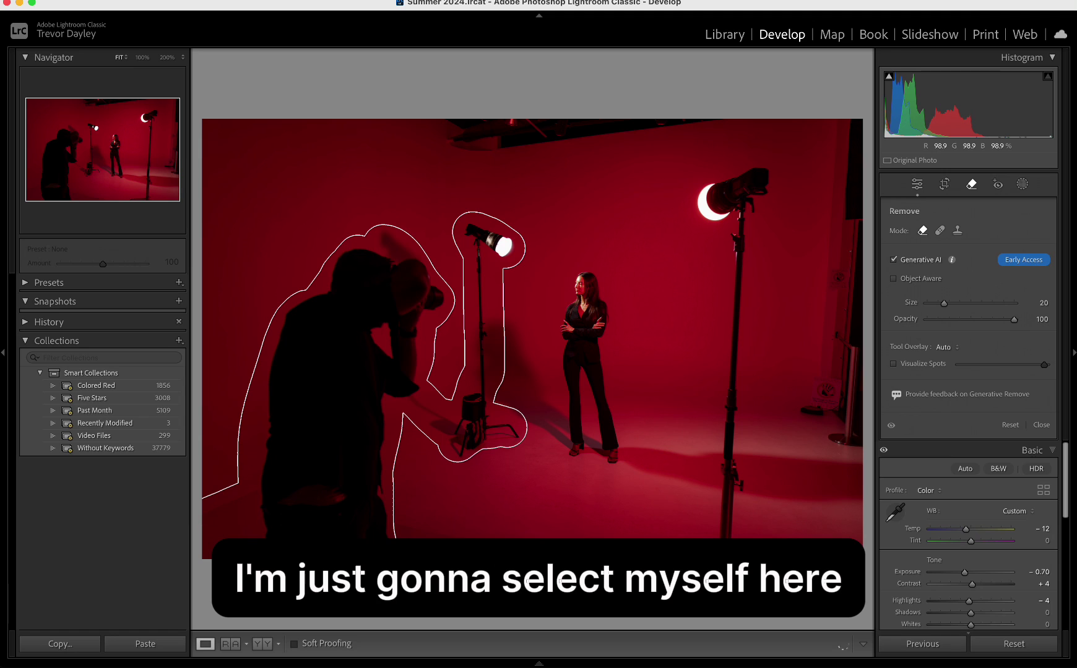
mouse_move(405, 530)
left_mouse_down()
mouse_move(477, 548)
mouse_move(396, 516)
left_mouse_up()
mouse_move(557, 551)
left_mouse_down()
mouse_move(718, 552)
mouse_move(724, 480)
mouse_move(746, 500)
mouse_move(727, 427)
mouse_move(726, 282)
mouse_move(735, 223)
mouse_move(759, 179)
mouse_move(715, 199)
mouse_move(732, 190)
mouse_move(721, 193)
left_mouse_up()
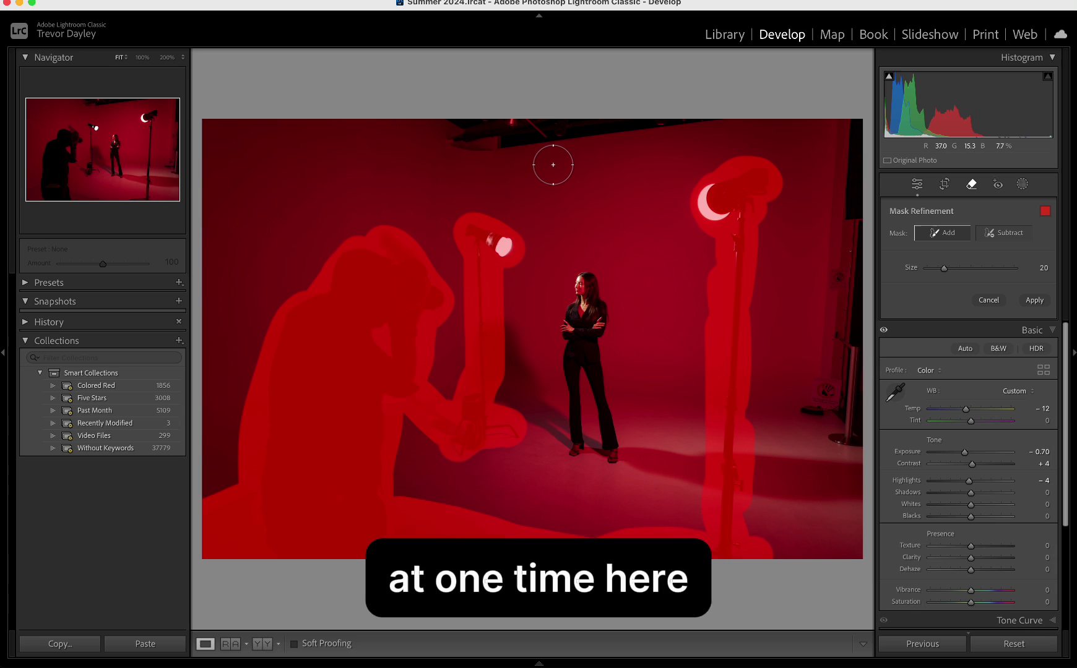
mouse_move(453, 126)
left_mouse_down()
mouse_move(474, 145)
mouse_move(577, 127)
mouse_move(835, 131)
mouse_move(848, 139)
mouse_move(849, 272)
mouse_move(851, 147)
mouse_move(846, 329)
left_mouse_up()
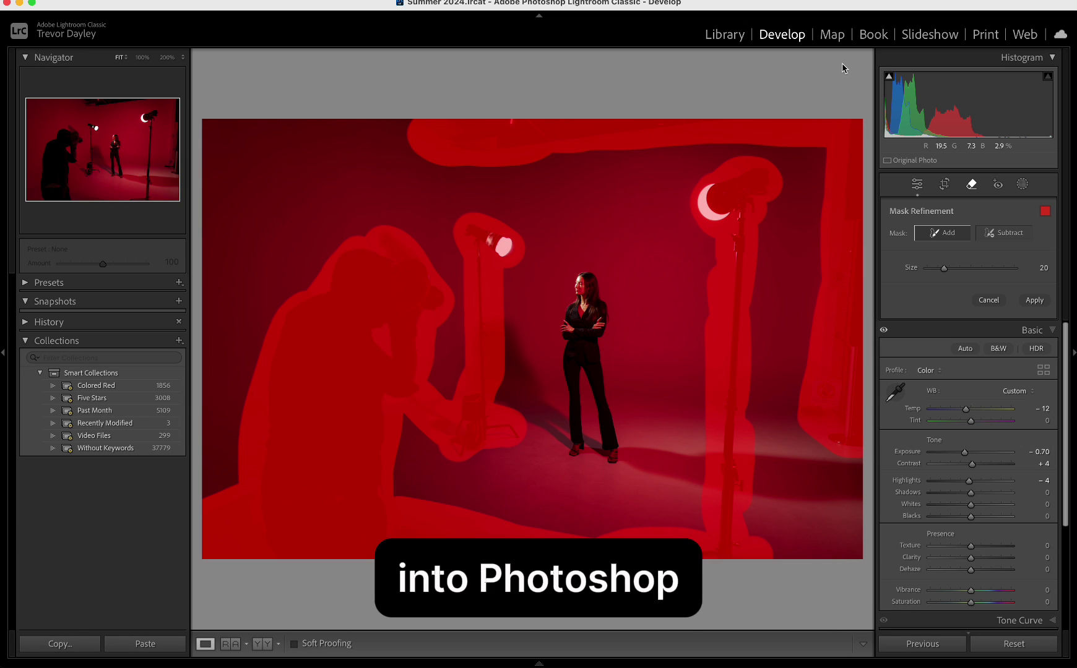
- Generate the fill, keep variation 1/3, then erase the black box at bottom left
left_click(1038, 301)
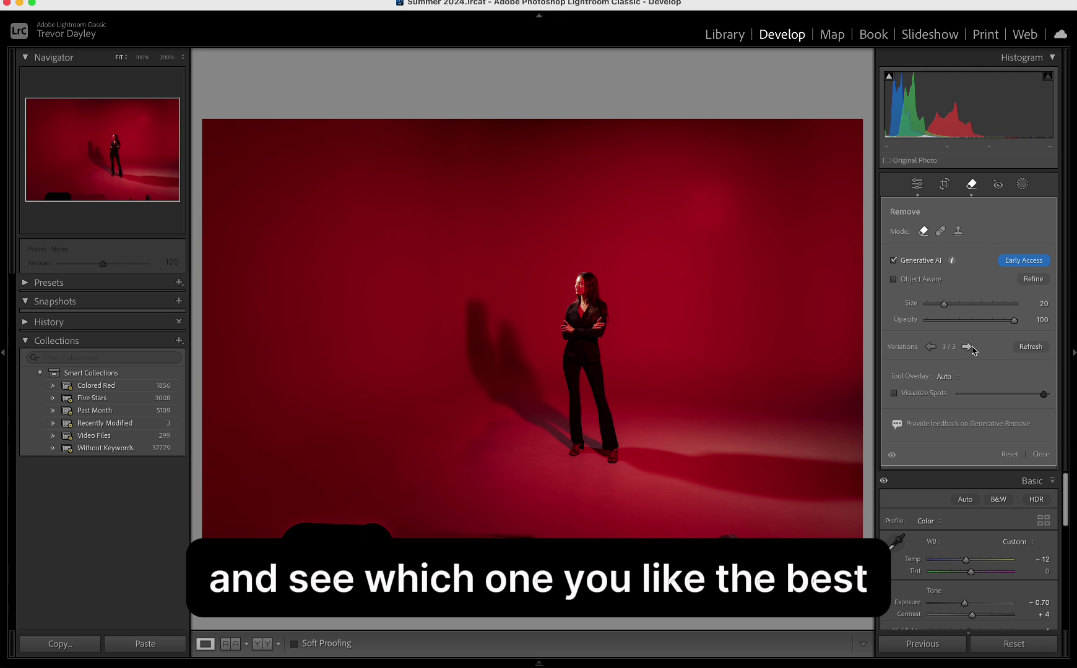
left_click(932, 348)
left_click(932, 347)
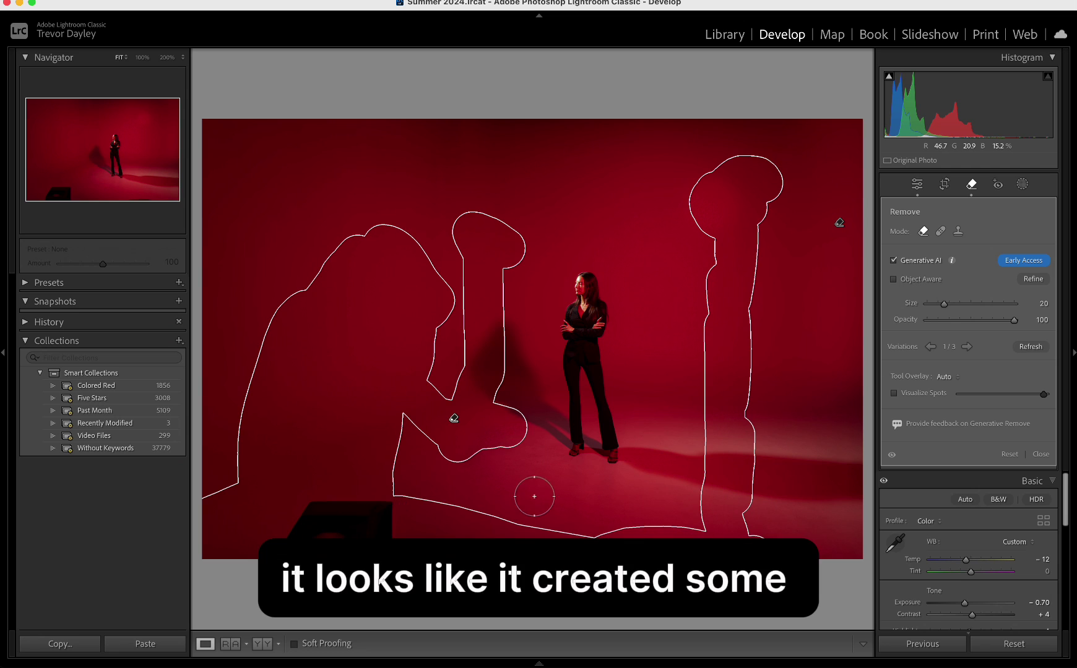
mouse_move(501, 503)
left_mouse_down()
mouse_move(343, 502)
mouse_move(301, 513)
mouse_move(390, 523)
left_mouse_up()
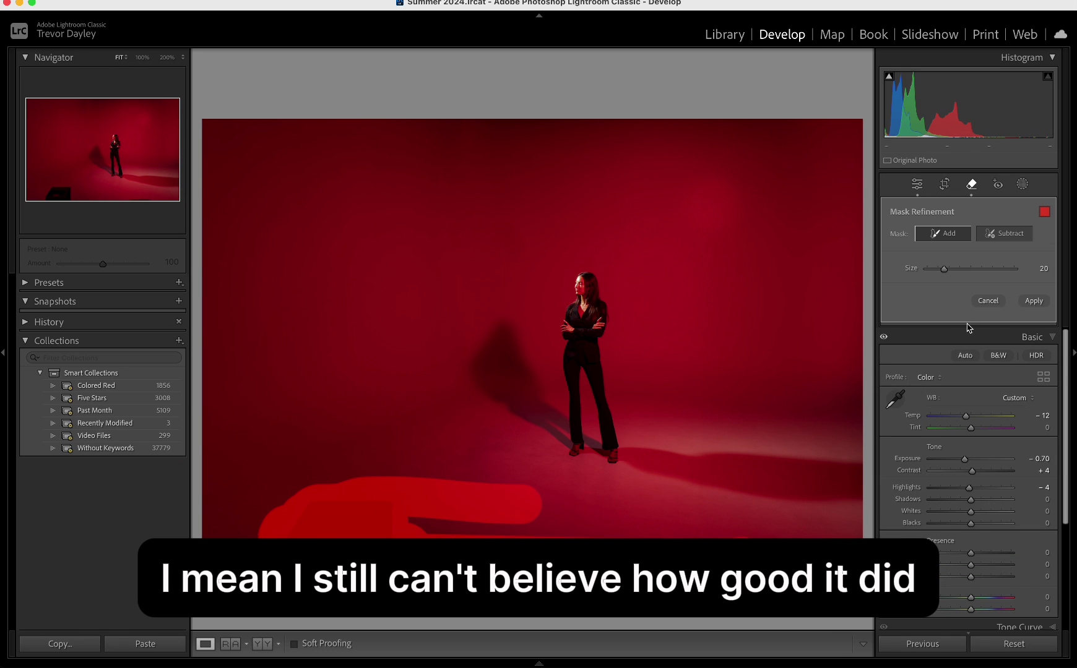
left_click(1034, 301)
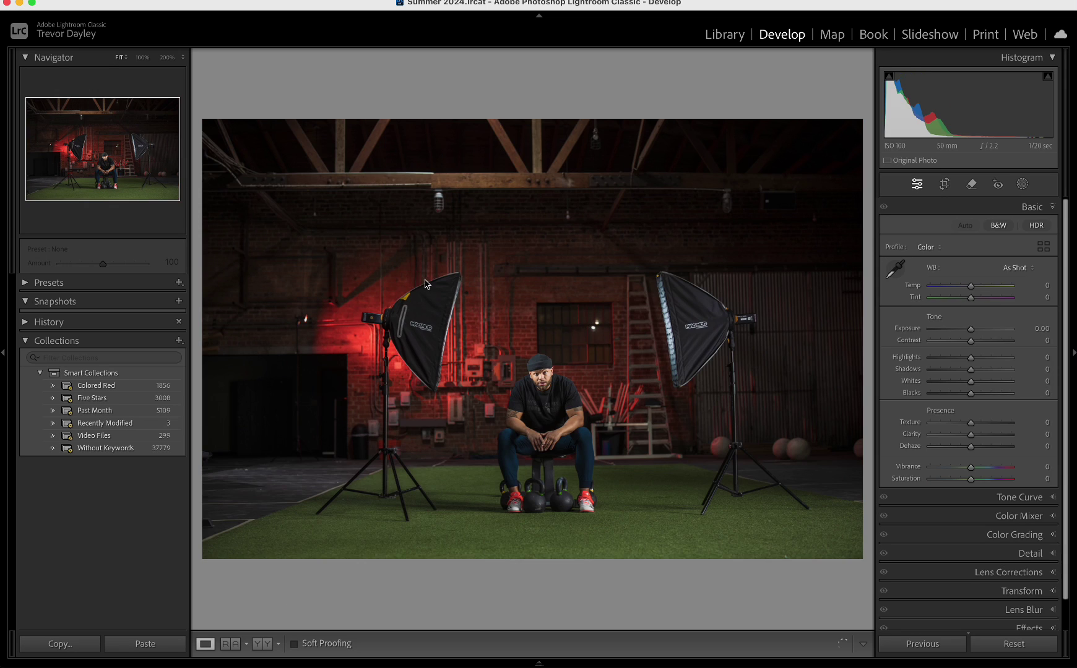
- Mask both softboxes and their stands using a Size 18 brush with Object Aware on
left_click(971, 184)
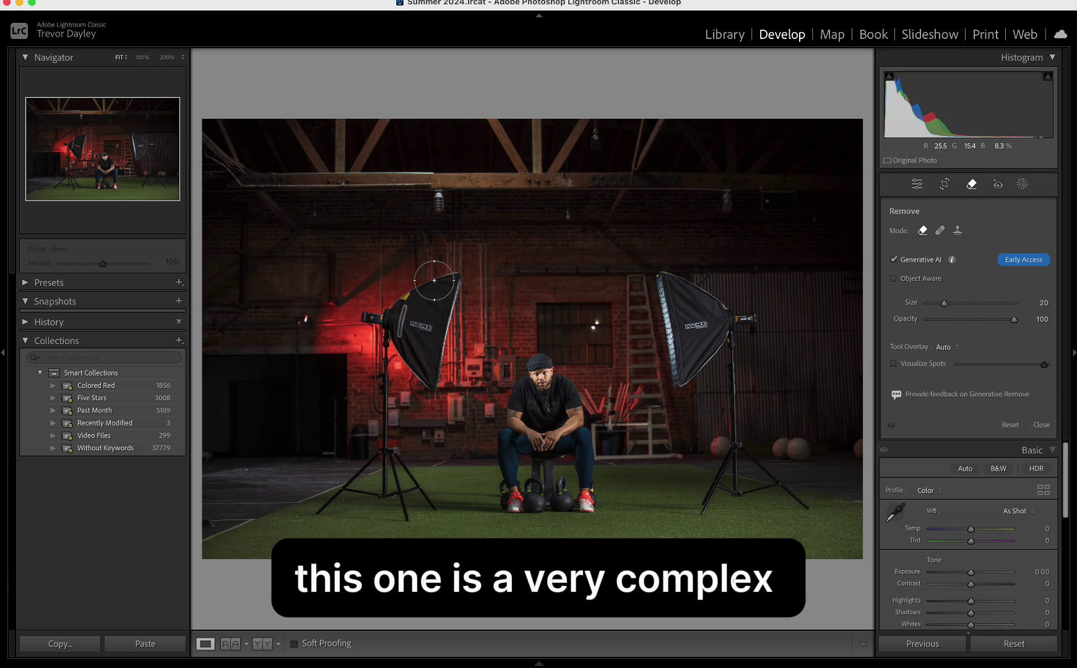
key("bracketleft")
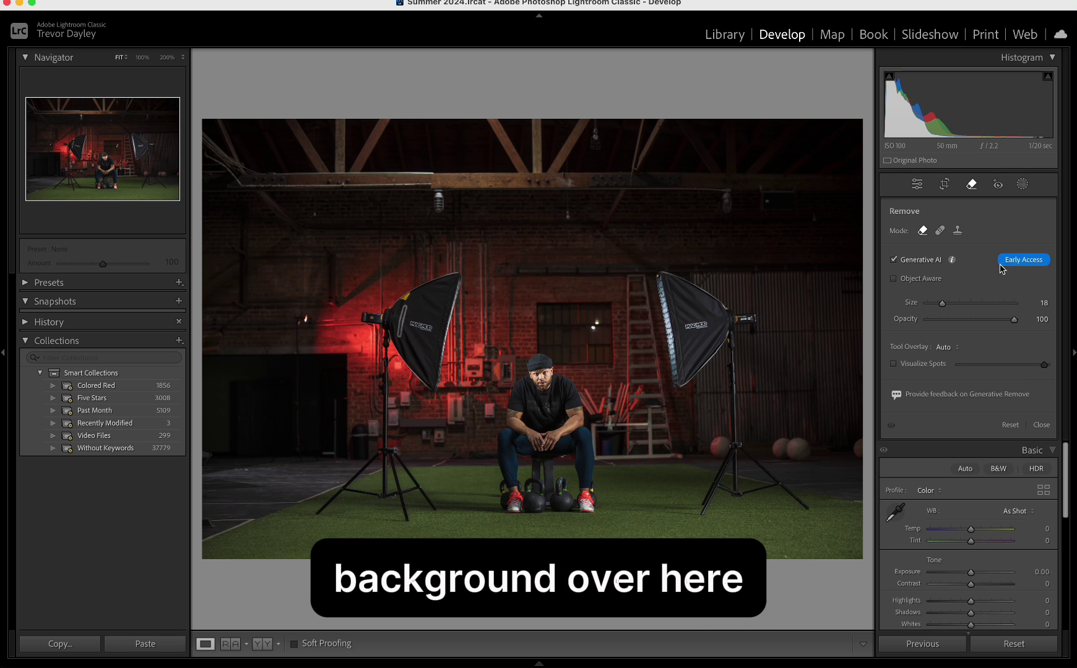
left_click(899, 281)
mouse_move(421, 307)
left_mouse_down()
mouse_move(470, 268)
mouse_move(412, 307)
mouse_move(370, 313)
mouse_move(379, 450)
mouse_move(329, 508)
mouse_move(392, 505)
mouse_move(427, 479)
mouse_move(382, 407)
mouse_move(419, 336)
mouse_move(440, 342)
left_mouse_up()
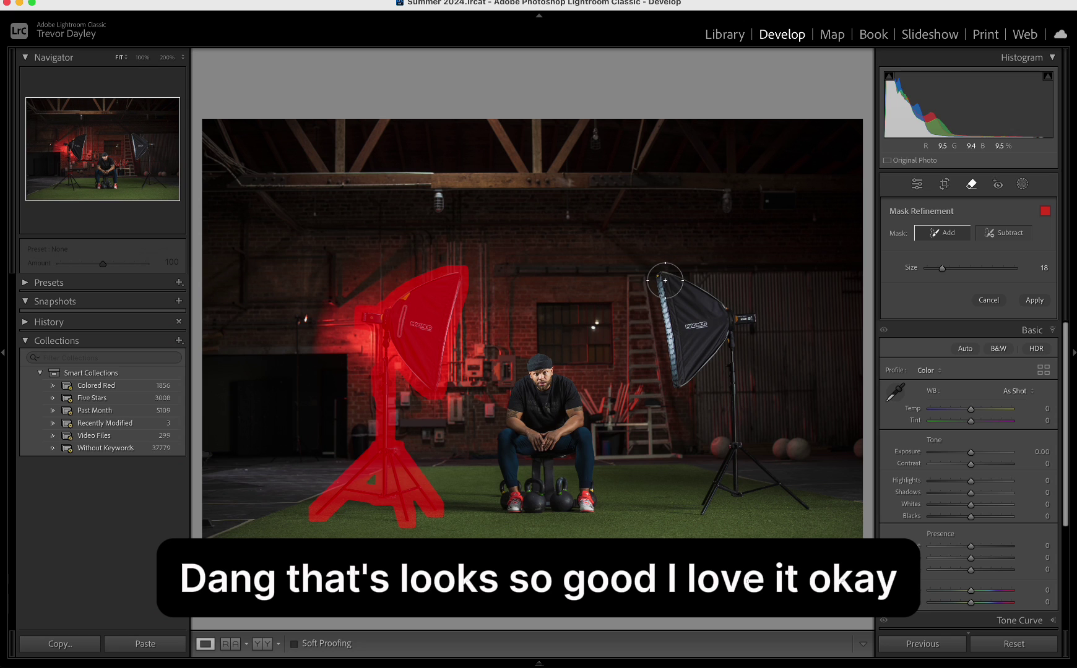
mouse_move(664, 280)
left_mouse_down()
mouse_move(680, 372)
mouse_move(719, 320)
mouse_move(688, 296)
mouse_move(745, 322)
mouse_move(724, 369)
mouse_move(732, 423)
mouse_move(706, 502)
mouse_move(736, 464)
mouse_move(804, 496)
mouse_move(739, 485)
left_mouse_up()
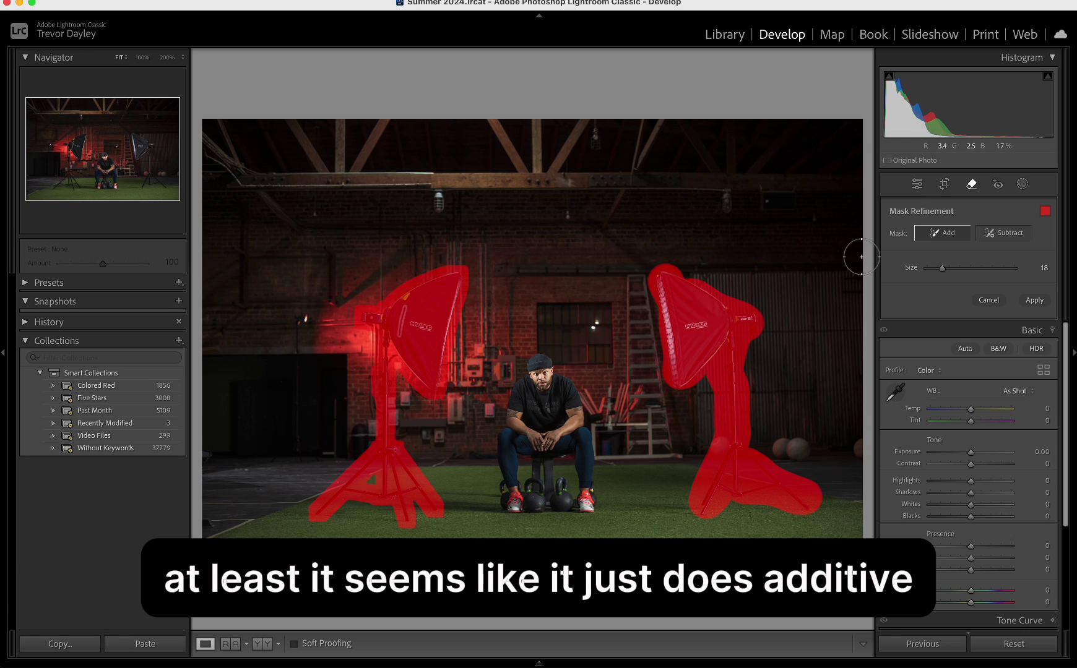
- Generate the softbox removal, then set Exposure to -0.50 and raise Contrast
left_click(1033, 301)
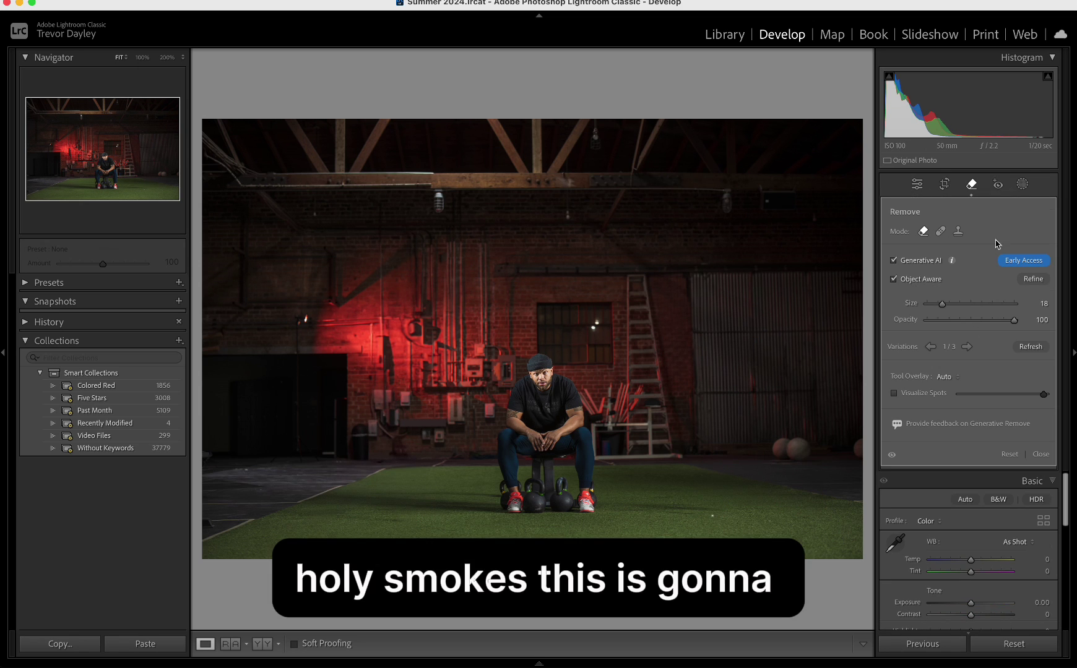
left_click(973, 185)
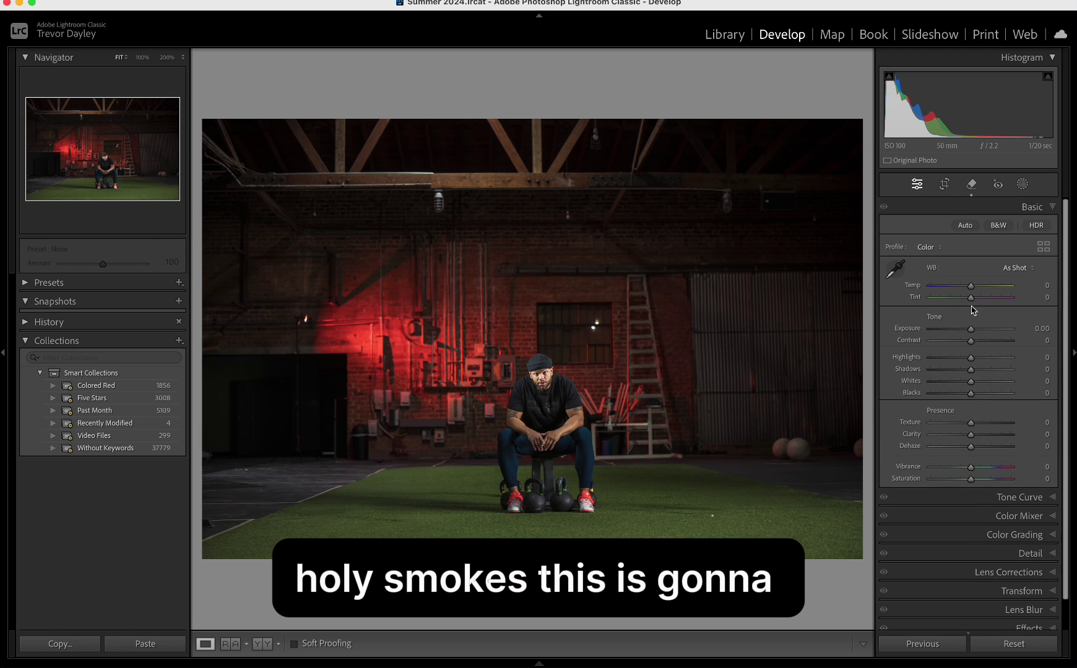
left_click_drag(973, 333, 966, 331)
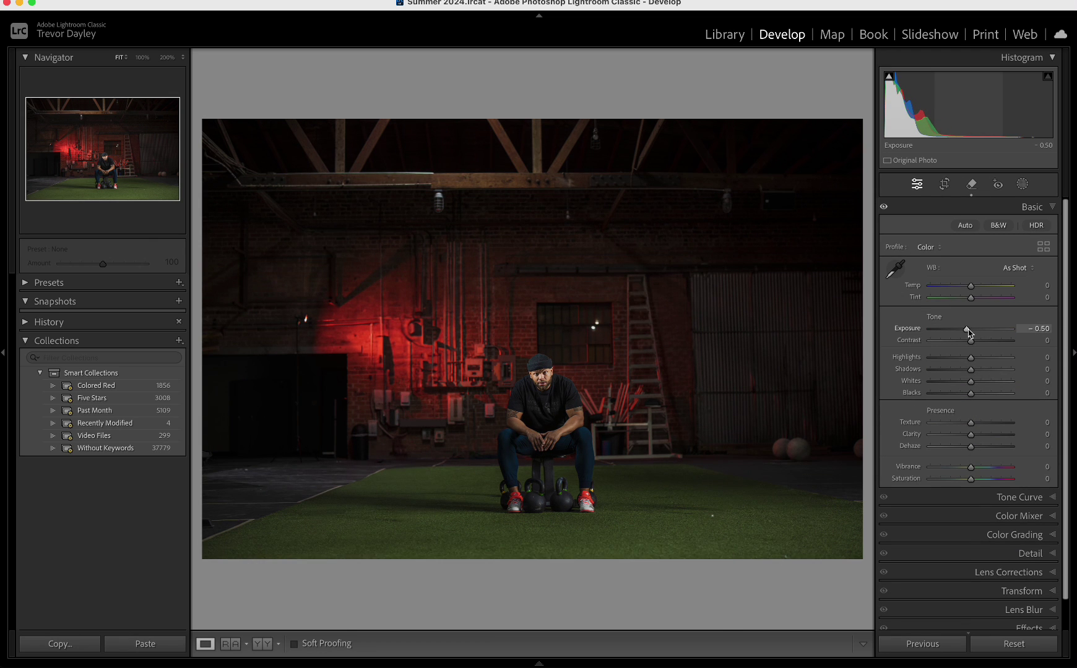
left_click(987, 340)
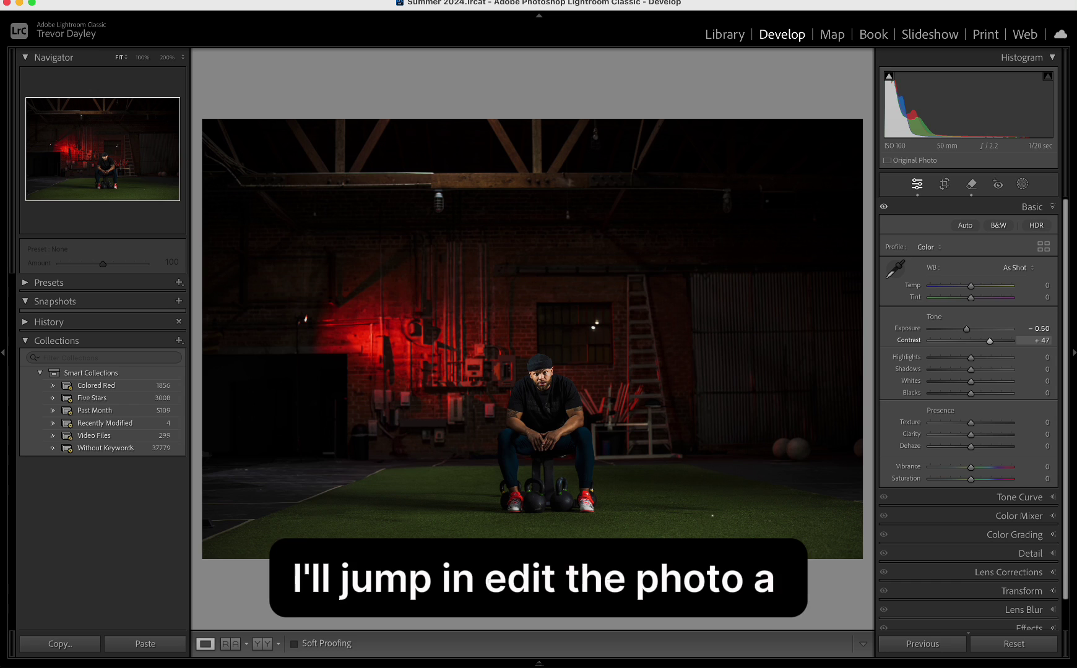
left_click_drag(987, 340, 985, 341)
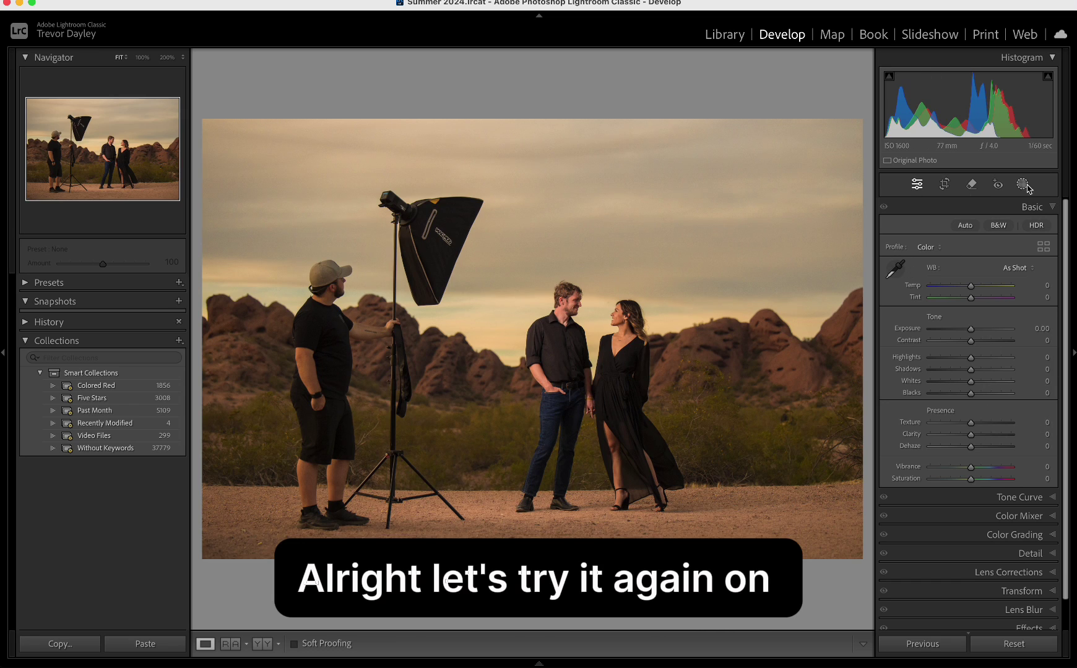
- Erase the softbox, light stand and photographer from the sunset portrait with Generative Remove
left_click(969, 186)
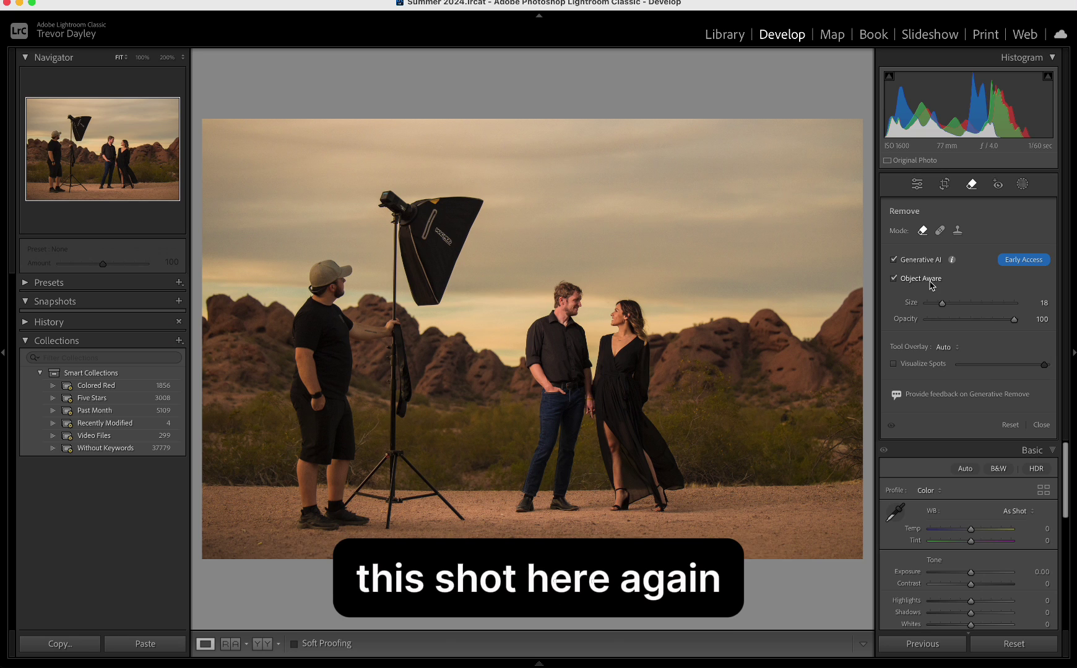
mouse_move(390, 200)
left_mouse_down()
mouse_move(474, 208)
mouse_move(434, 296)
mouse_move(423, 284)
mouse_move(434, 225)
mouse_move(408, 230)
mouse_move(406, 270)
mouse_move(398, 227)
mouse_move(394, 325)
mouse_move(392, 458)
mouse_move(464, 514)
mouse_move(414, 478)
mouse_move(381, 530)
mouse_move(386, 449)
mouse_move(345, 505)
mouse_move(355, 514)
mouse_move(312, 519)
mouse_move(318, 454)
mouse_move(300, 351)
mouse_move(324, 273)
mouse_move(340, 268)
mouse_move(345, 469)
left_mouse_up()
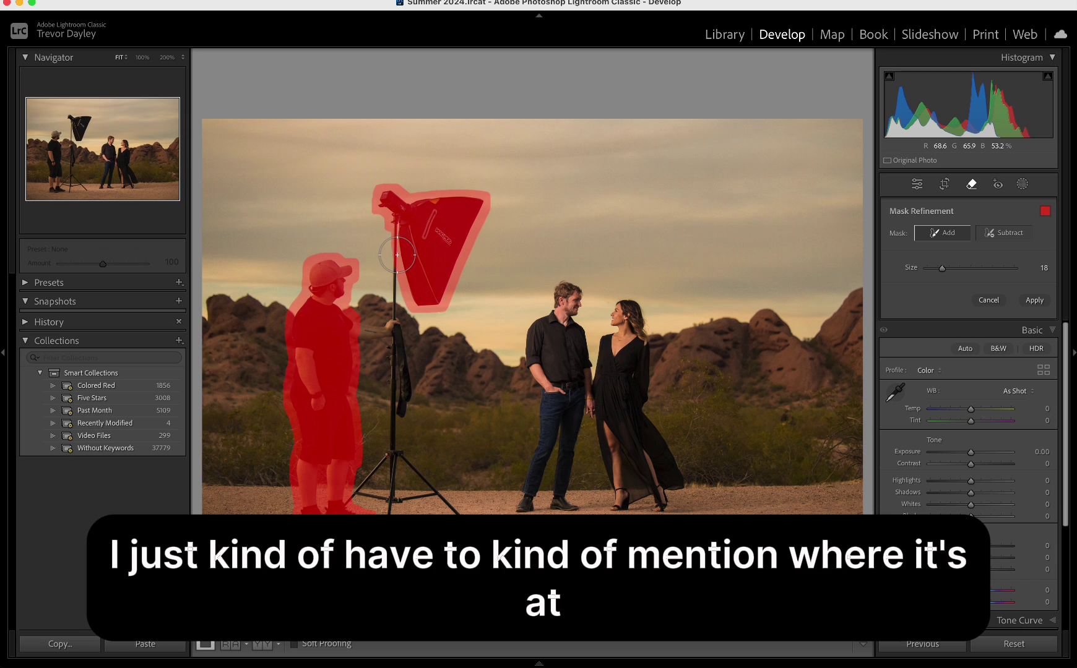
scroll(397, 255, "down", 5)
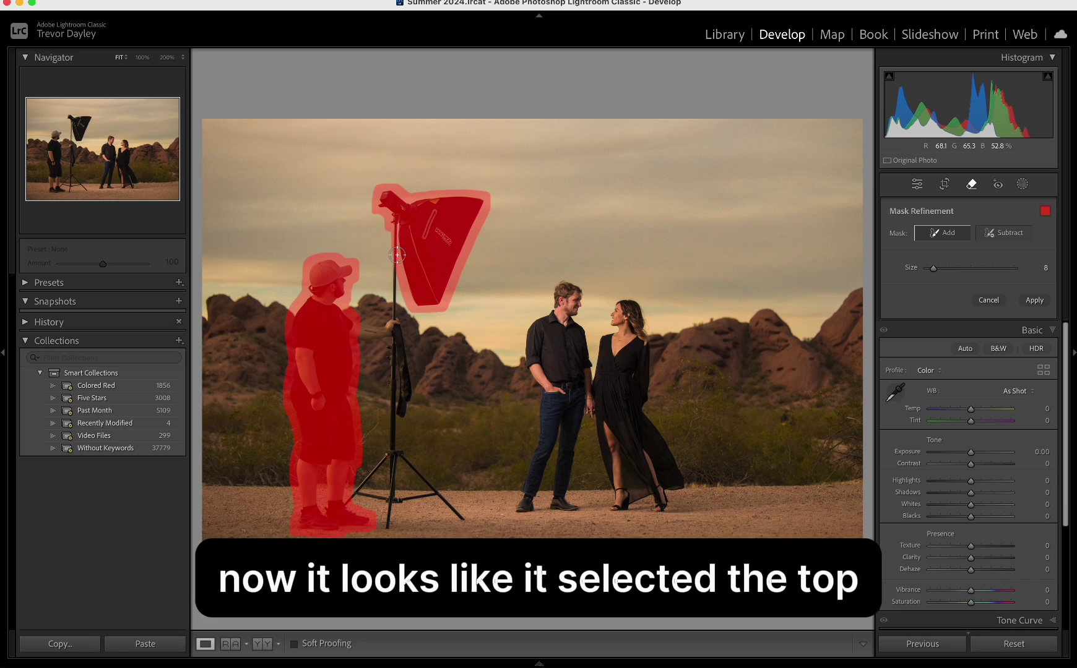
mouse_move(397, 220)
left_mouse_down()
mouse_move(397, 336)
mouse_move(390, 327)
mouse_move(357, 333)
mouse_move(388, 328)
mouse_move(397, 387)
mouse_move(399, 358)
mouse_move(406, 369)
mouse_move(404, 418)
mouse_move(402, 391)
mouse_move(385, 463)
mouse_move(348, 506)
mouse_move(372, 487)
mouse_move(391, 492)
mouse_move(394, 512)
mouse_move(400, 453)
mouse_move(441, 499)
left_mouse_up()
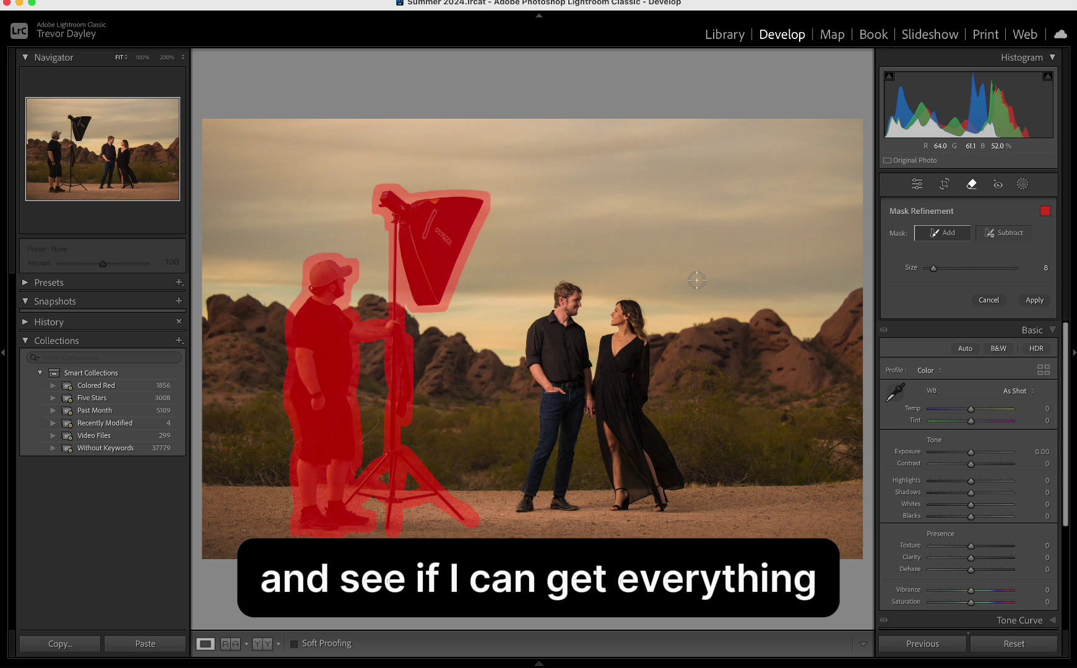
left_click(1033, 301)
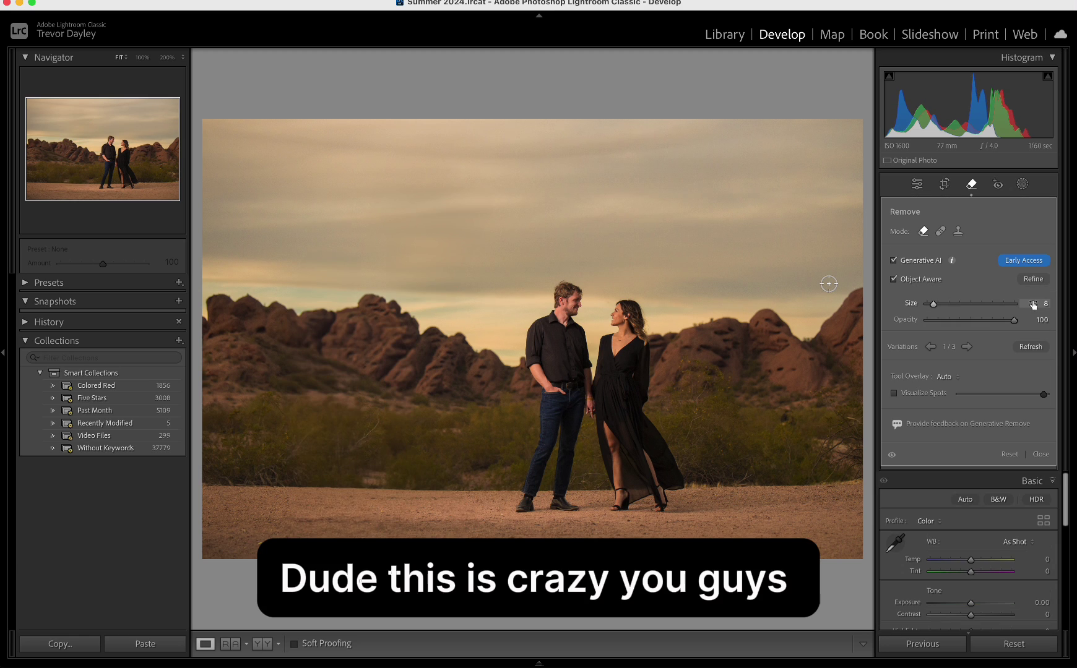
left_click(1022, 185)
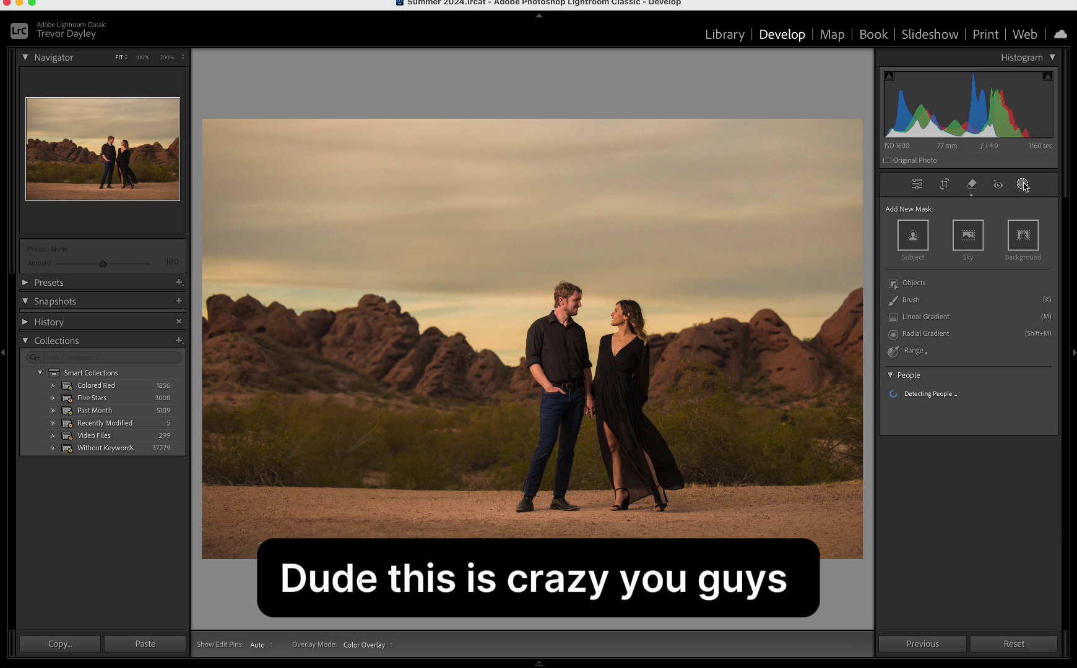
left_click(1023, 185)
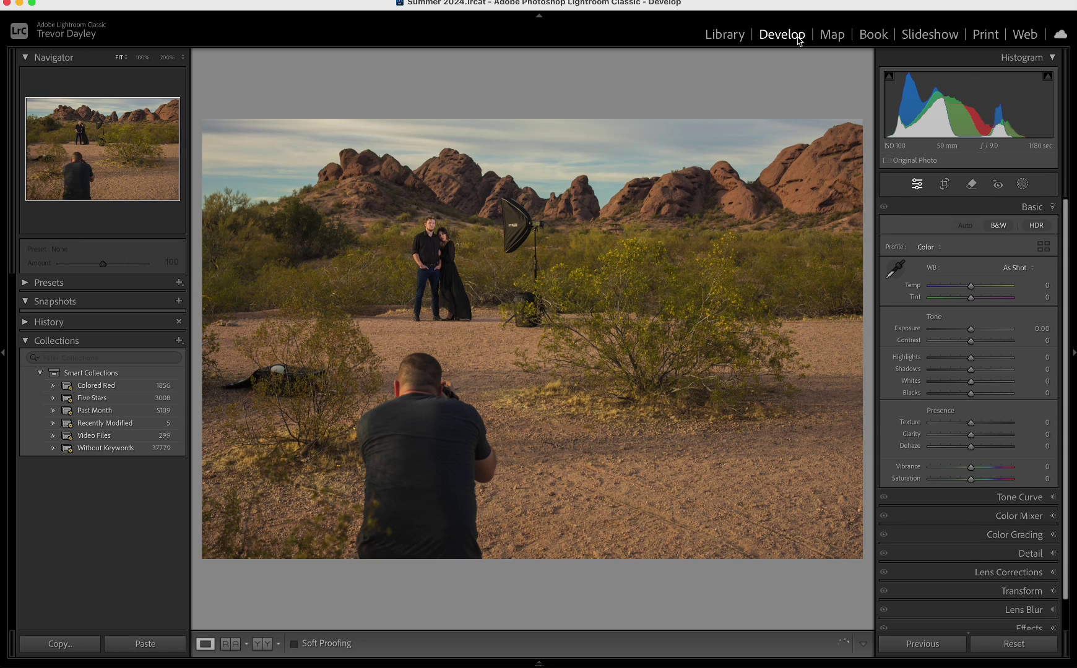
- Mask the background stand base, kneeling photographer, left bag and small left-edge object
left_click(972, 184)
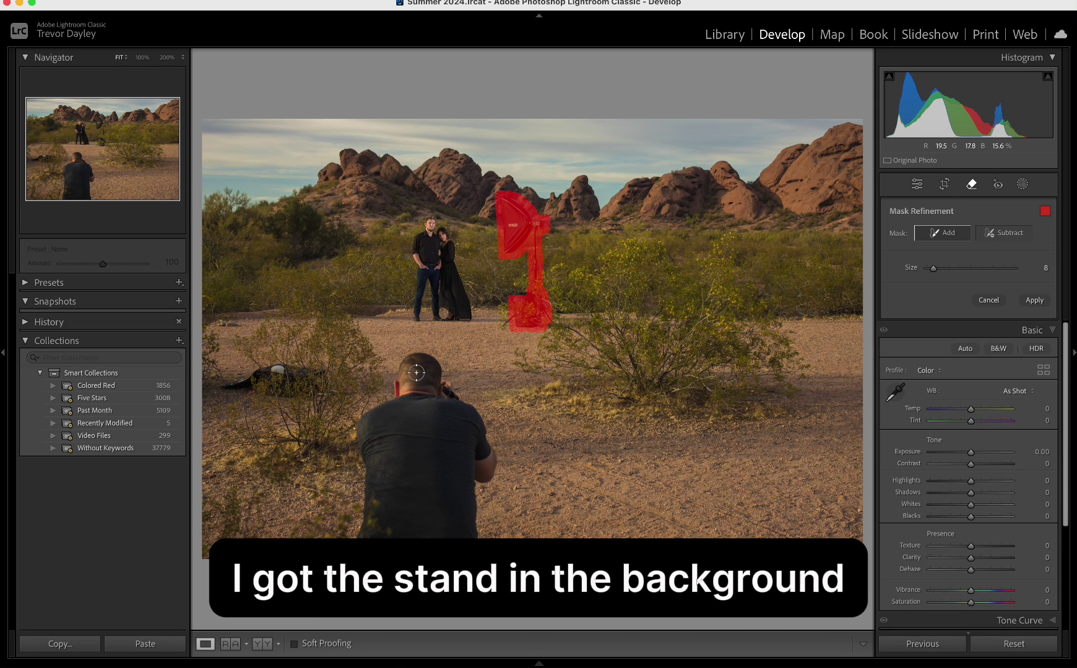
scroll(416, 372, "up", 5)
left_click_drag(522, 304, 507, 294)
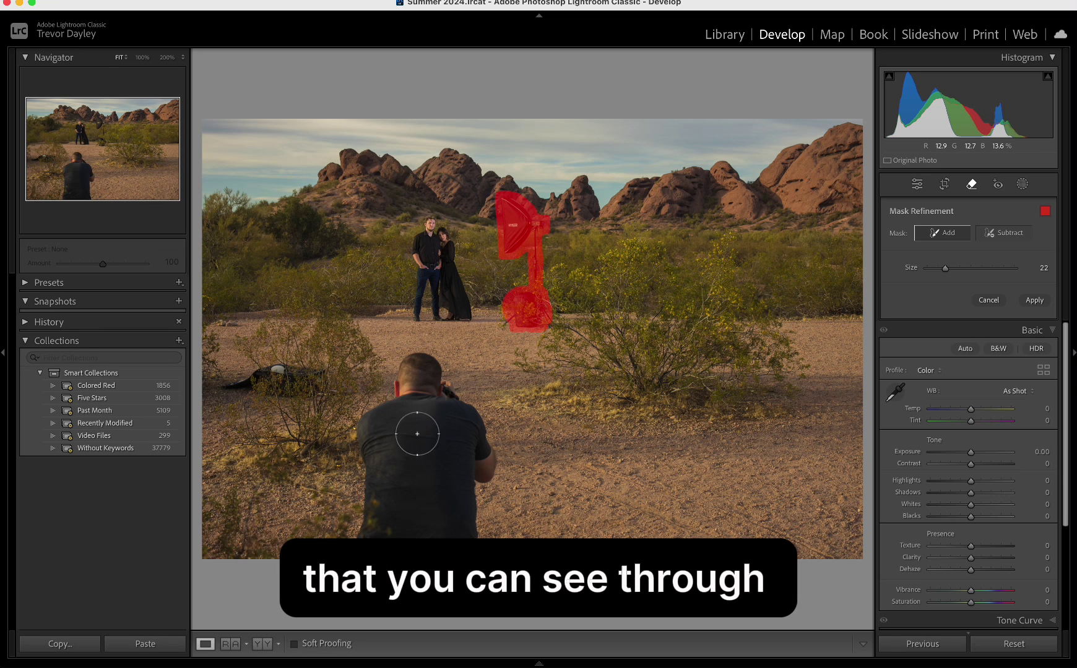
mouse_move(426, 370)
left_mouse_down()
mouse_move(375, 440)
mouse_move(373, 428)
mouse_move(375, 542)
left_mouse_up()
mouse_move(473, 535)
left_mouse_down()
mouse_move(486, 477)
mouse_move(474, 436)
mouse_move(427, 366)
left_mouse_up()
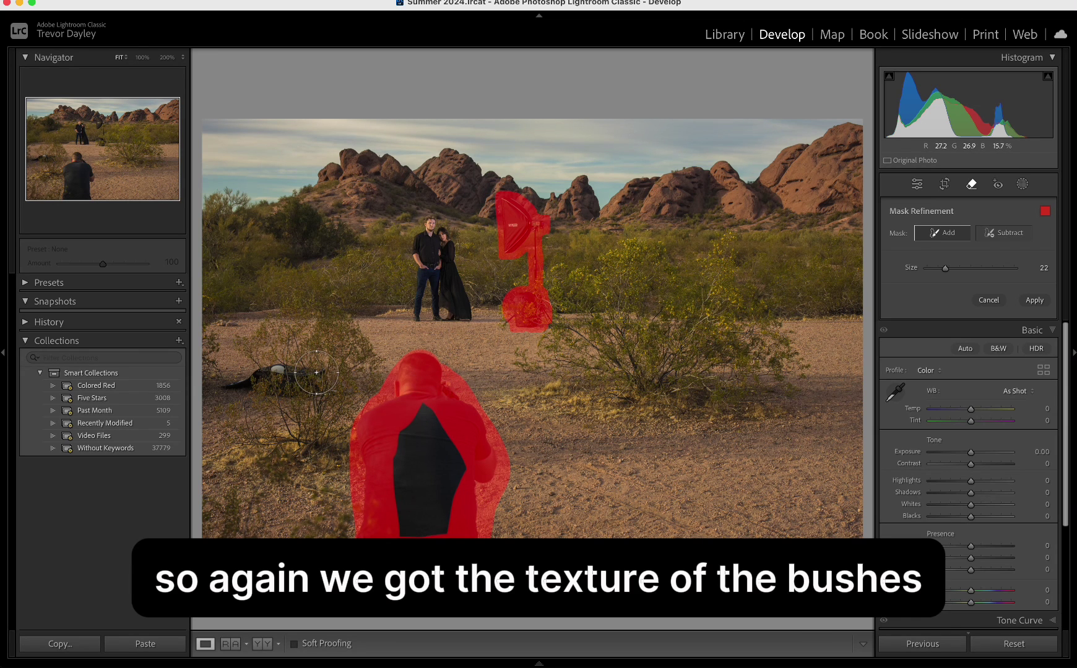
mouse_move(317, 372)
left_mouse_down()
mouse_move(242, 384)
mouse_move(286, 385)
left_mouse_up()
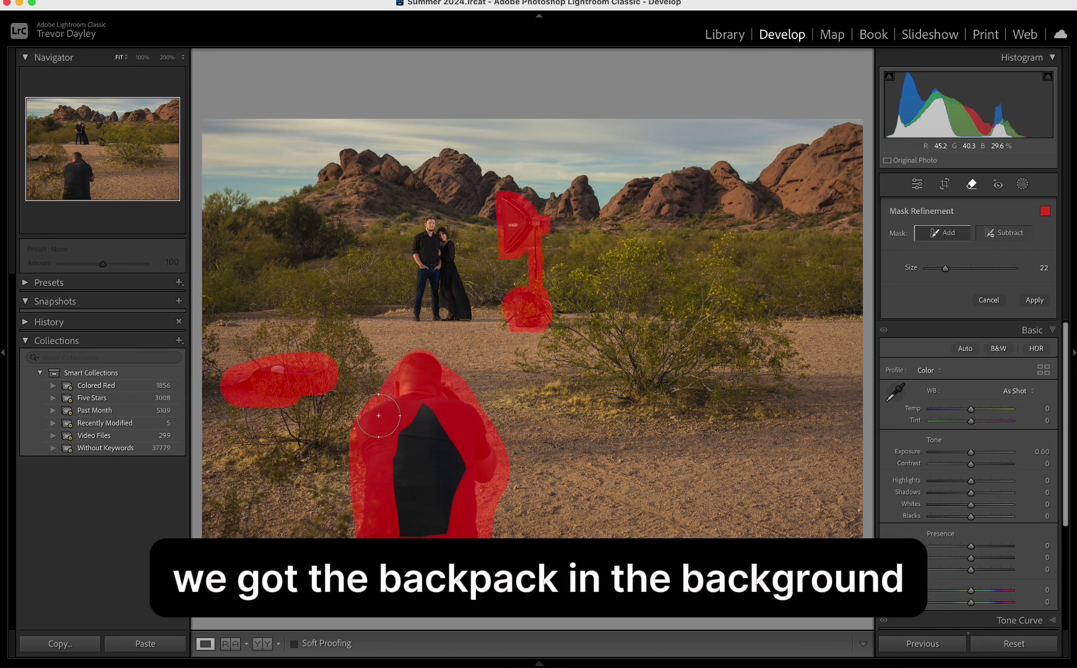
mouse_move(419, 414)
left_mouse_down()
mouse_move(394, 483)
mouse_move(408, 535)
mouse_move(430, 439)
mouse_move(445, 525)
mouse_move(446, 489)
left_mouse_up()
scroll(237, 330, "down", 4)
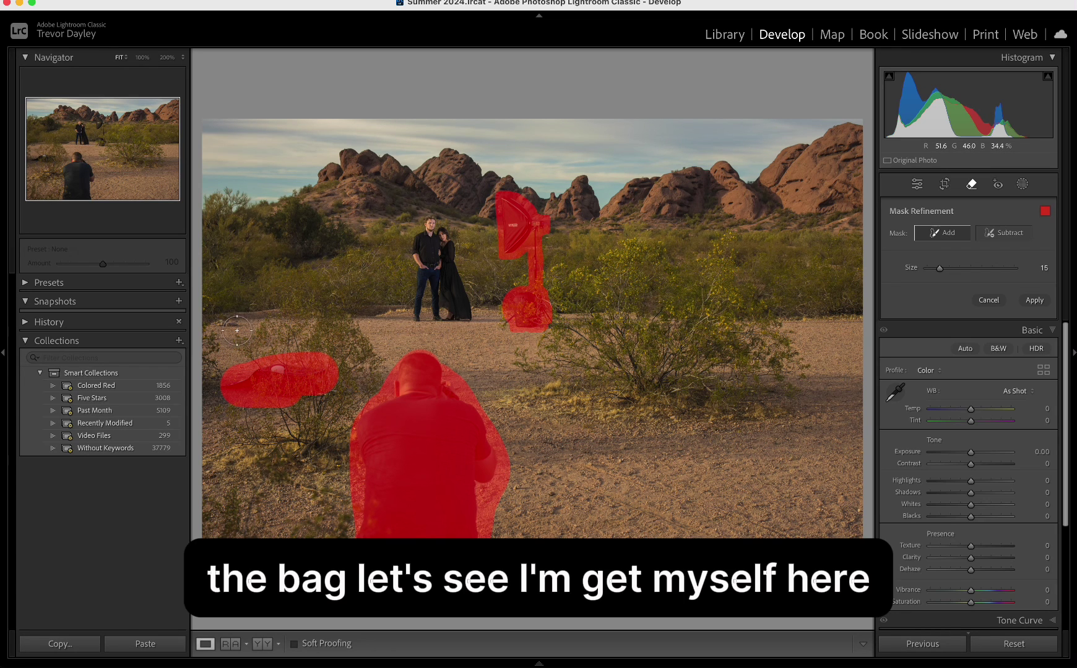
left_click_drag(225, 325, 236, 325)
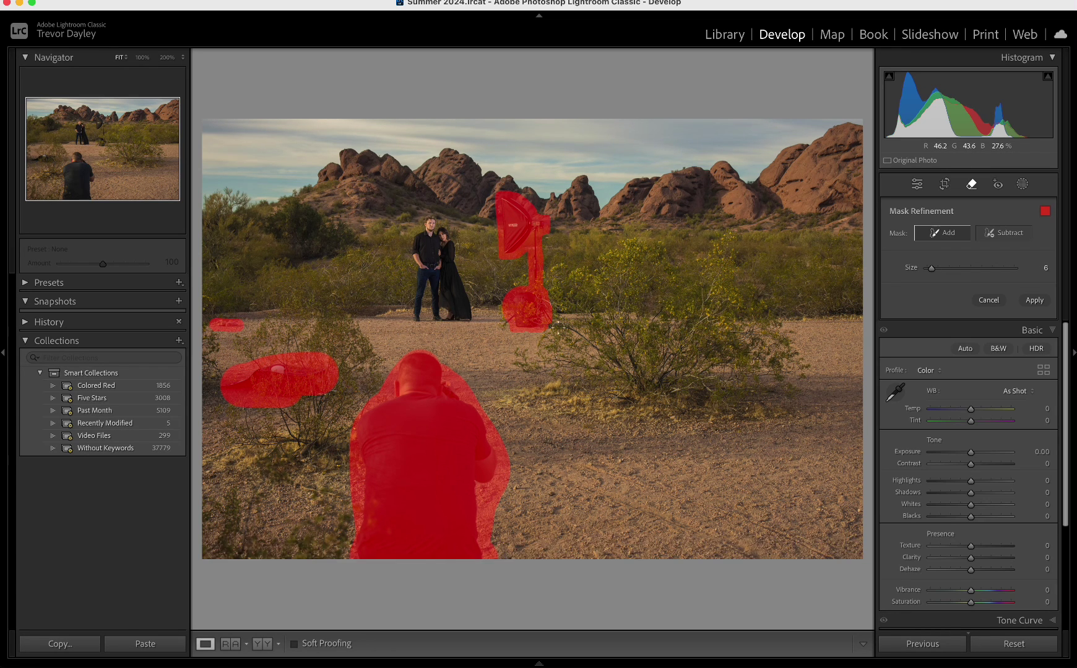
- Generate the removal, then erase the leftover scrap in the left bush
left_click(1034, 301)
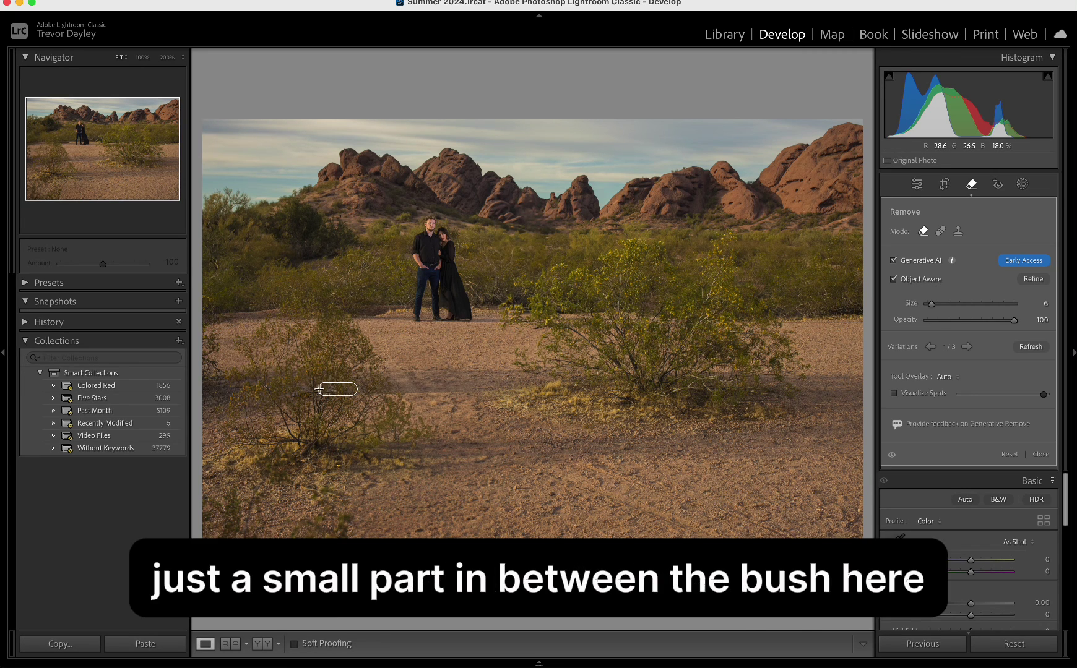
mouse_move(319, 389)
left_mouse_down()
mouse_move(286, 394)
mouse_move(328, 390)
left_mouse_up()
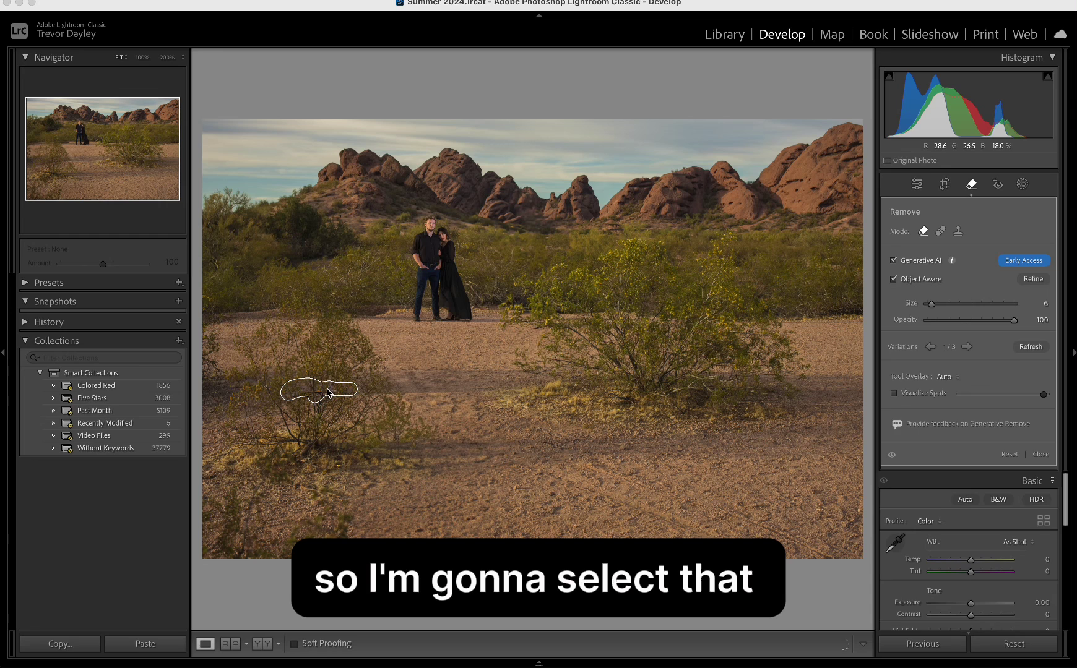
left_click(1031, 305)
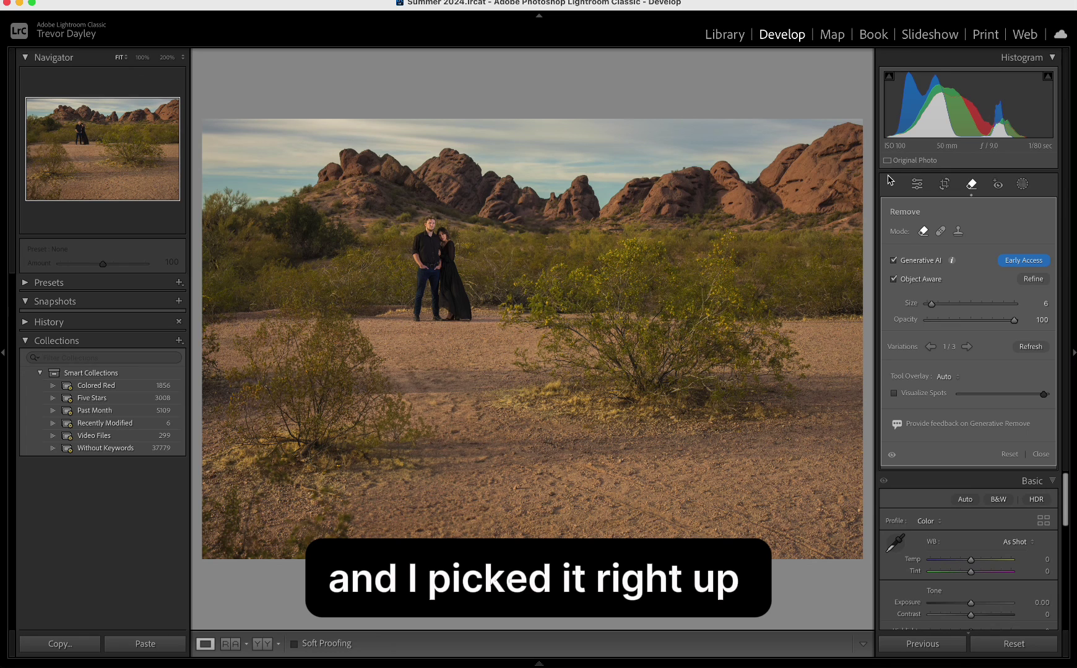
- Return to the Basic panel and darken Exposure to -0.30
left_click(916, 184)
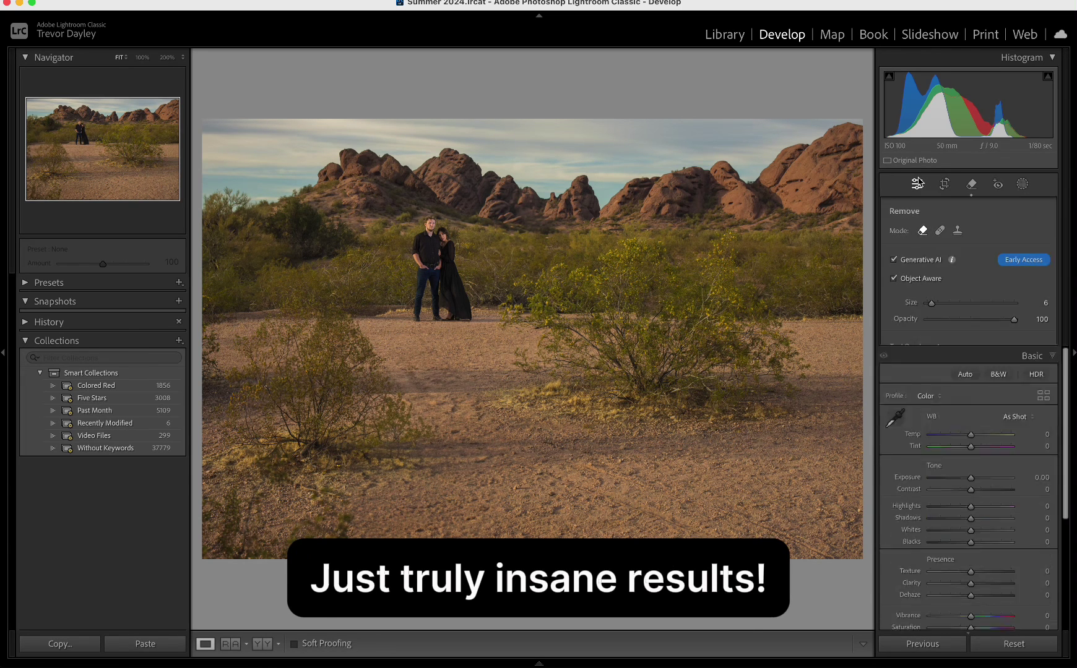
mouse_move(973, 333)
left_mouse_down()
mouse_move(990, 344)
mouse_move(979, 341)
left_mouse_up()
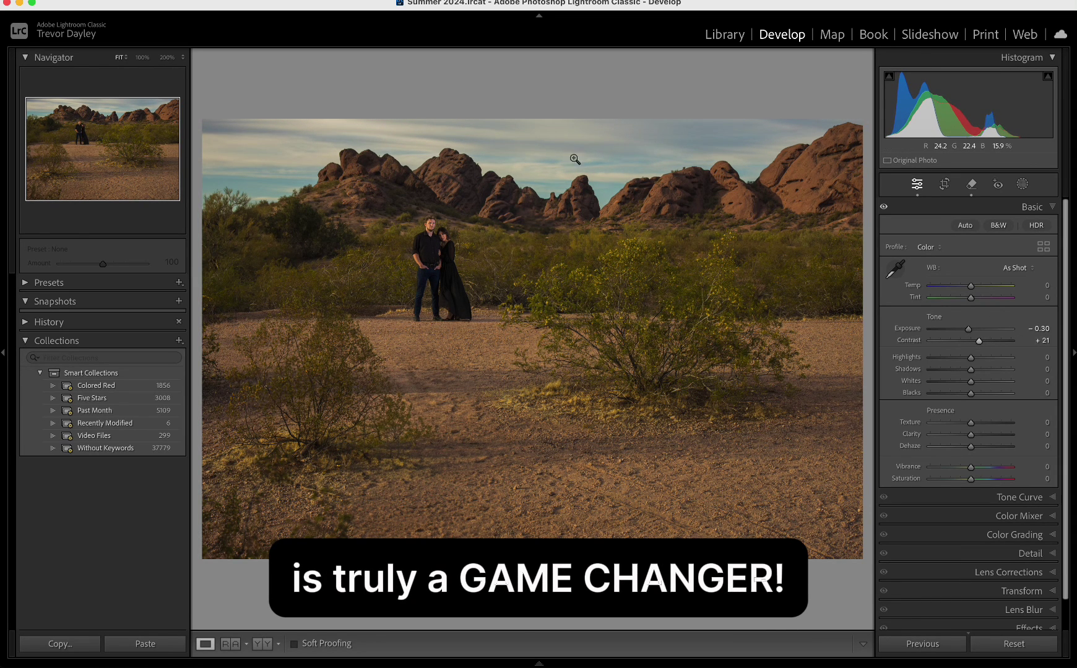